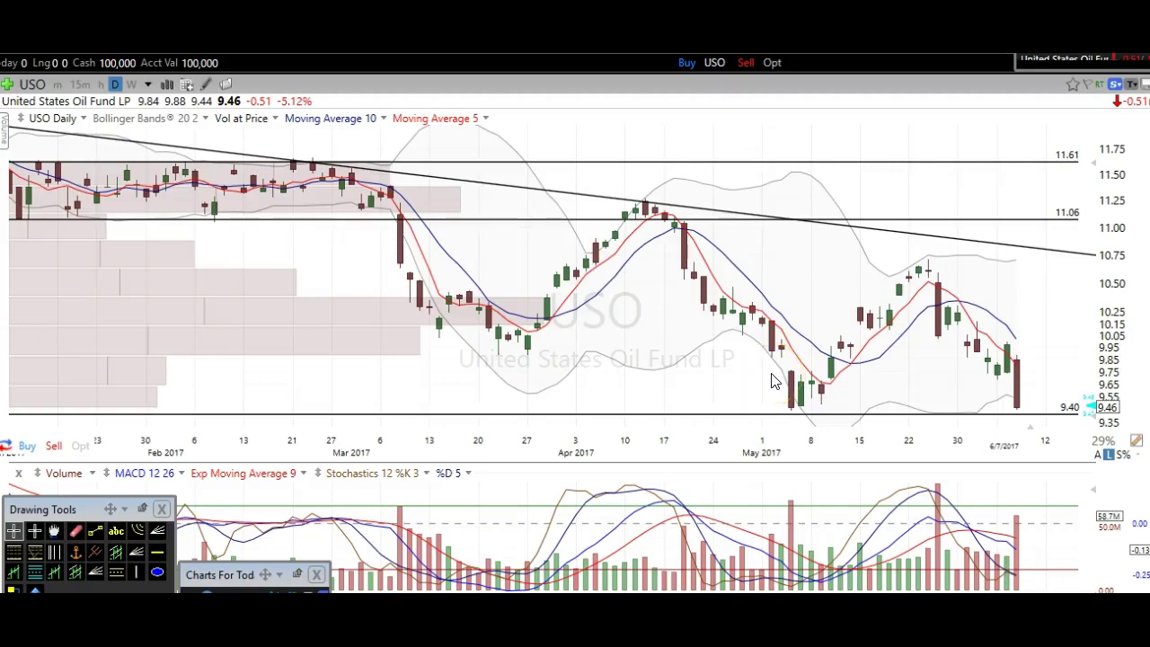
# Switch from the TC2000 USO daily chart to The Trading Analyst website in the browser
pyautogui.click(876, 374)
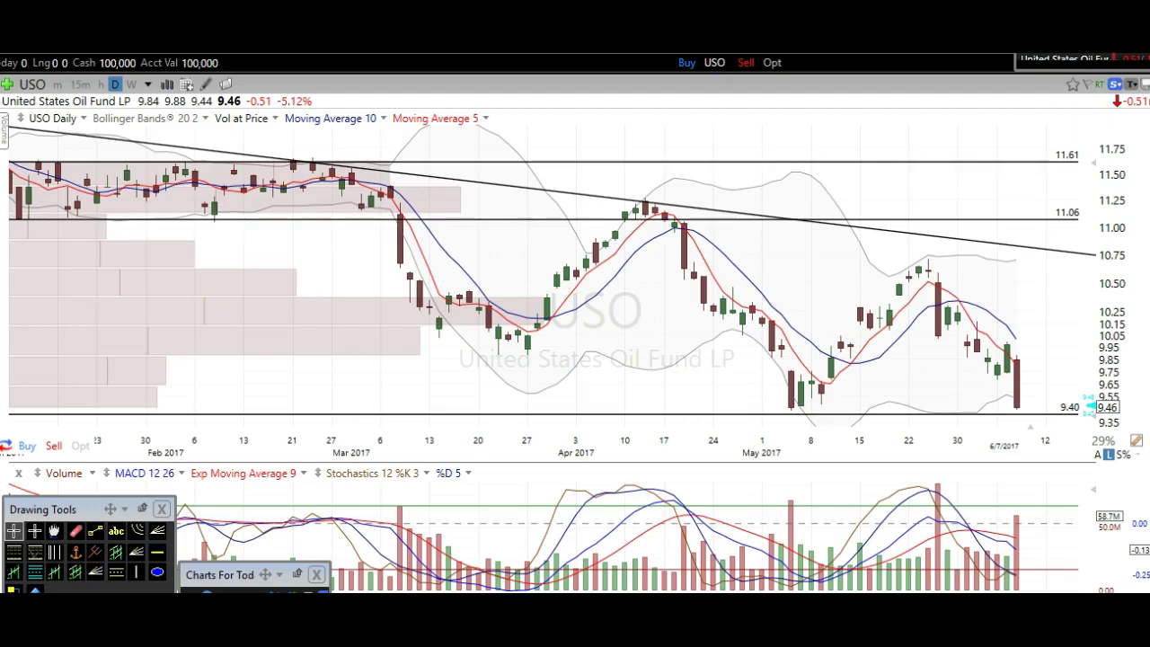
pyautogui.click(510, 530)
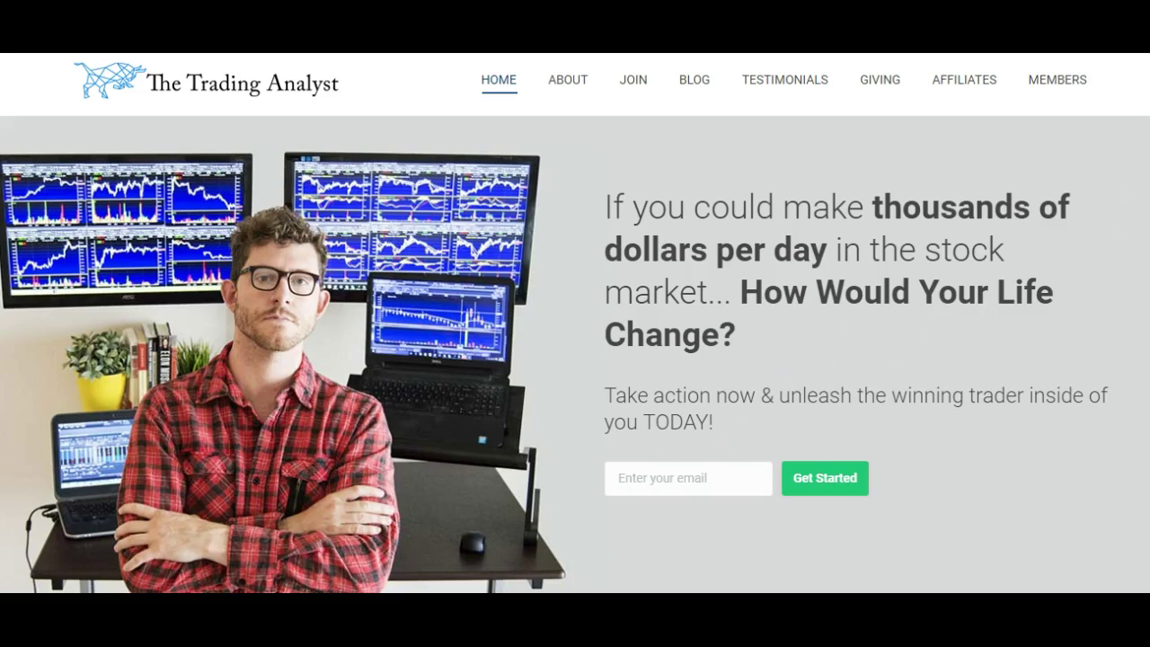
# Scroll the homepage past the testimonials down to the Monthly, Annual and Quarterly pricing cards
pyautogui.scroll(-2, 575, 323)
pyautogui.scroll(-1, 575, 323)
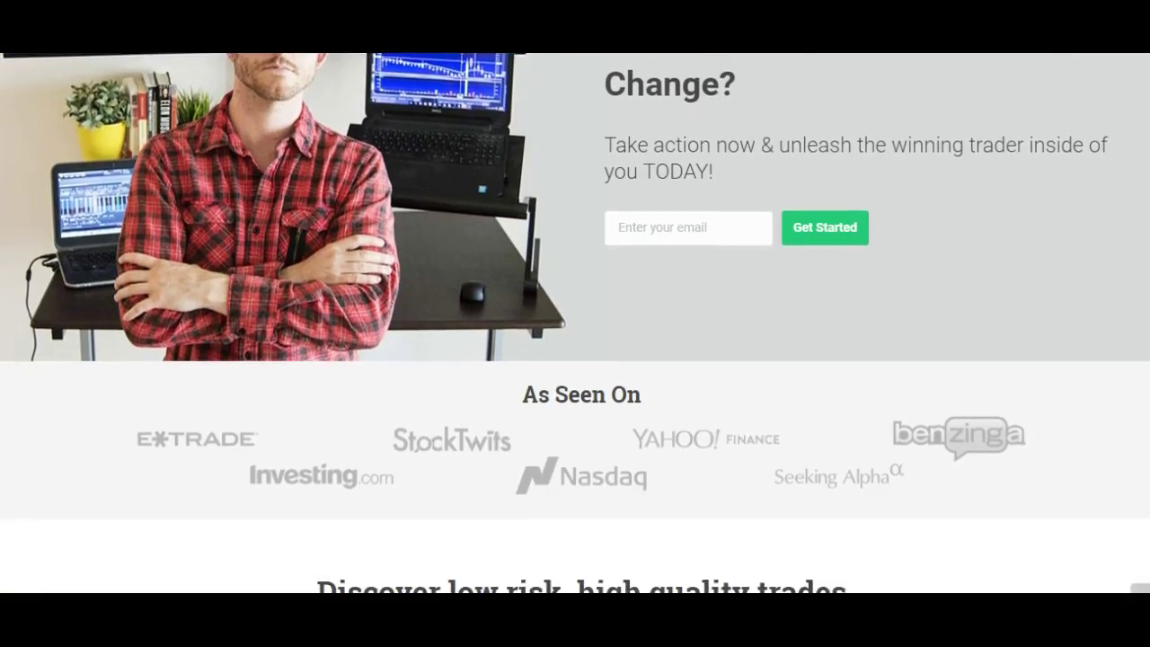
pyautogui.scroll(-1, 575, 324)
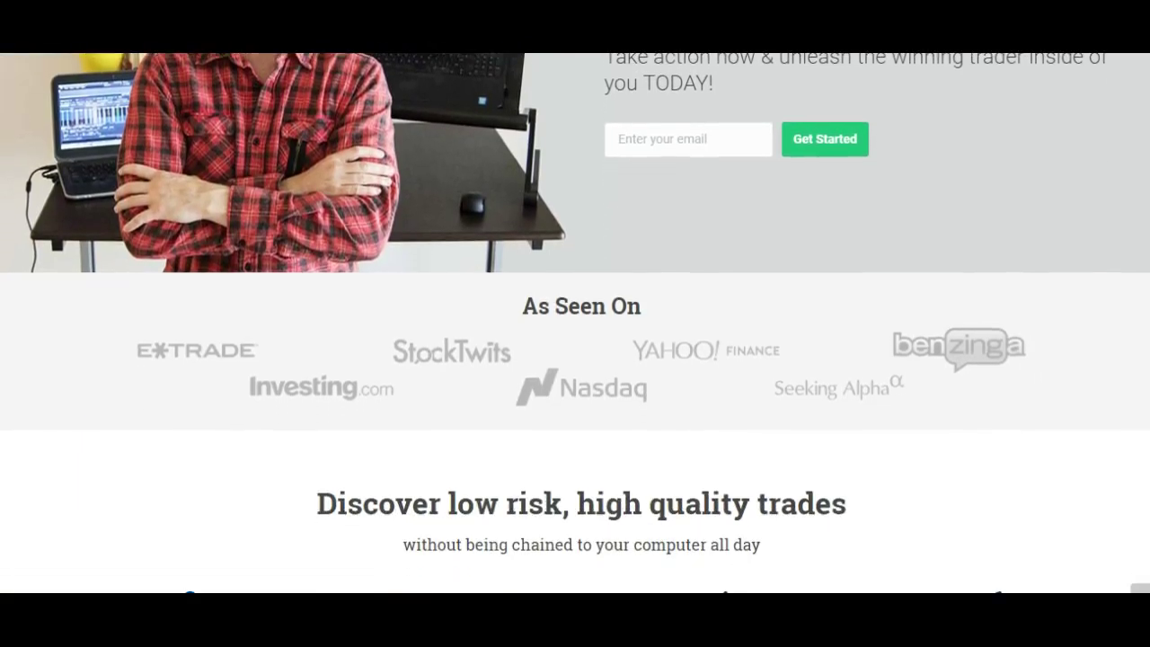
pyautogui.scroll(-1, 575, 323)
pyautogui.scroll(-2, 575, 324)
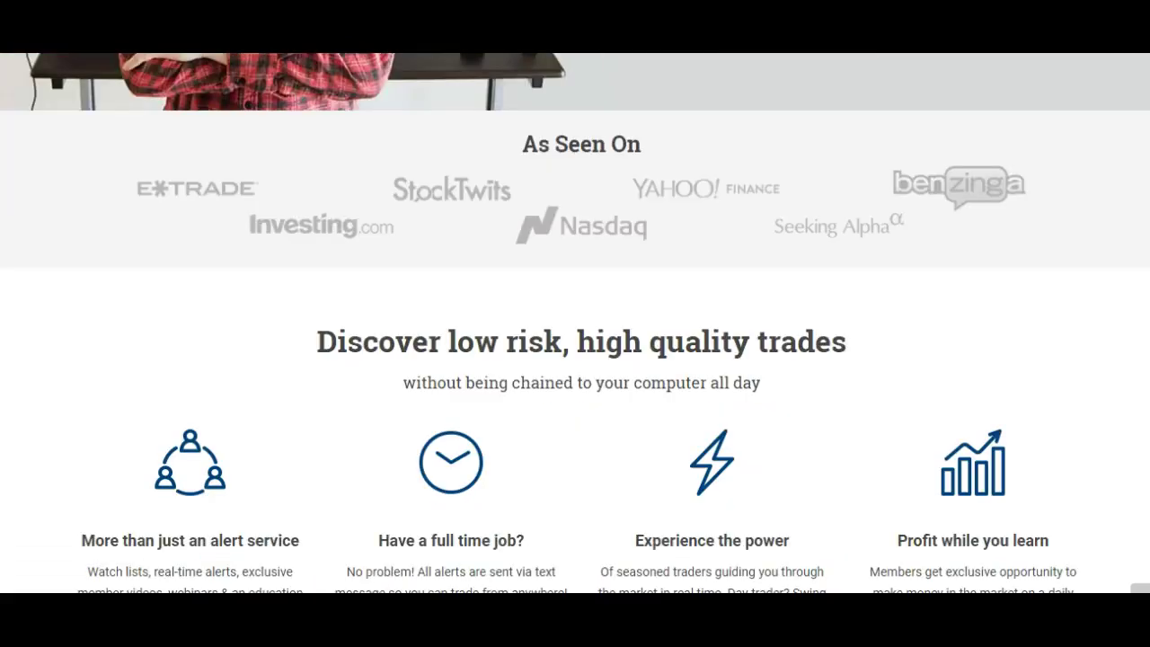
pyautogui.scroll(-2, 575, 323)
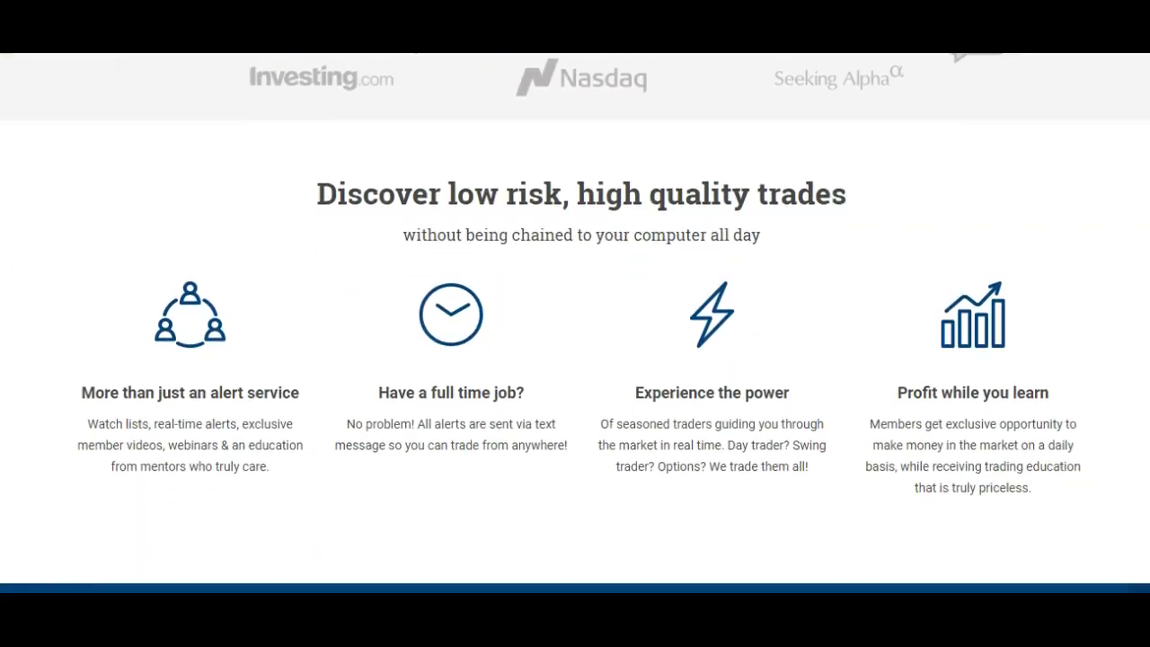
pyautogui.scroll(-3, 575, 324)
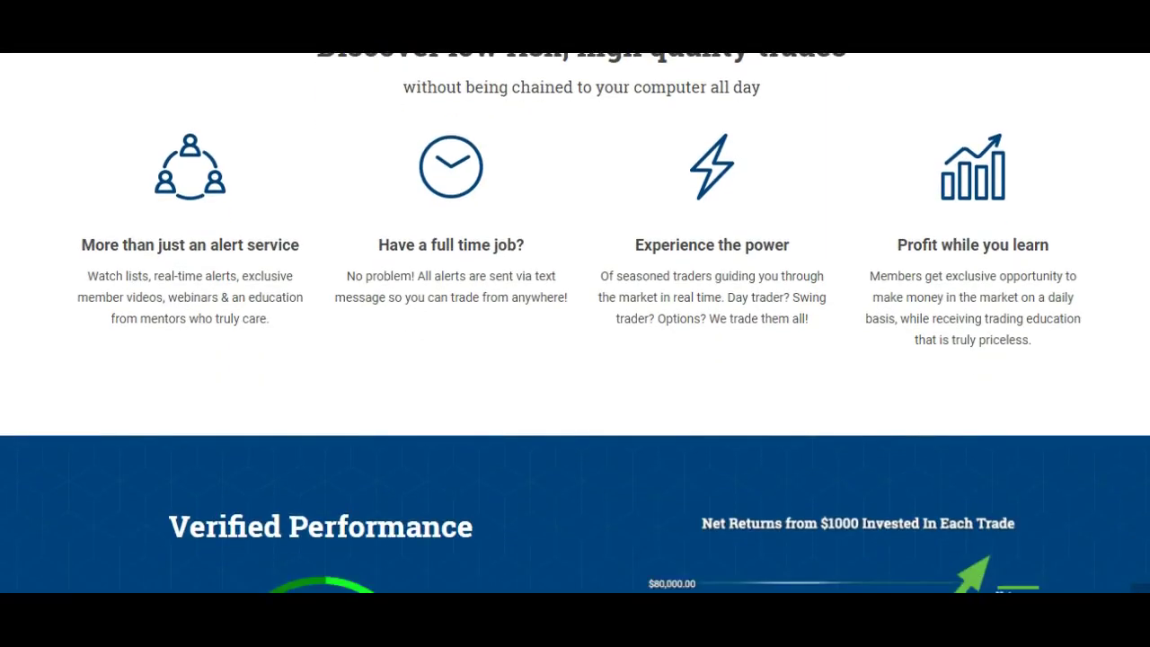
pyautogui.scroll(-2, 575, 323)
pyautogui.scroll(-4, 575, 323)
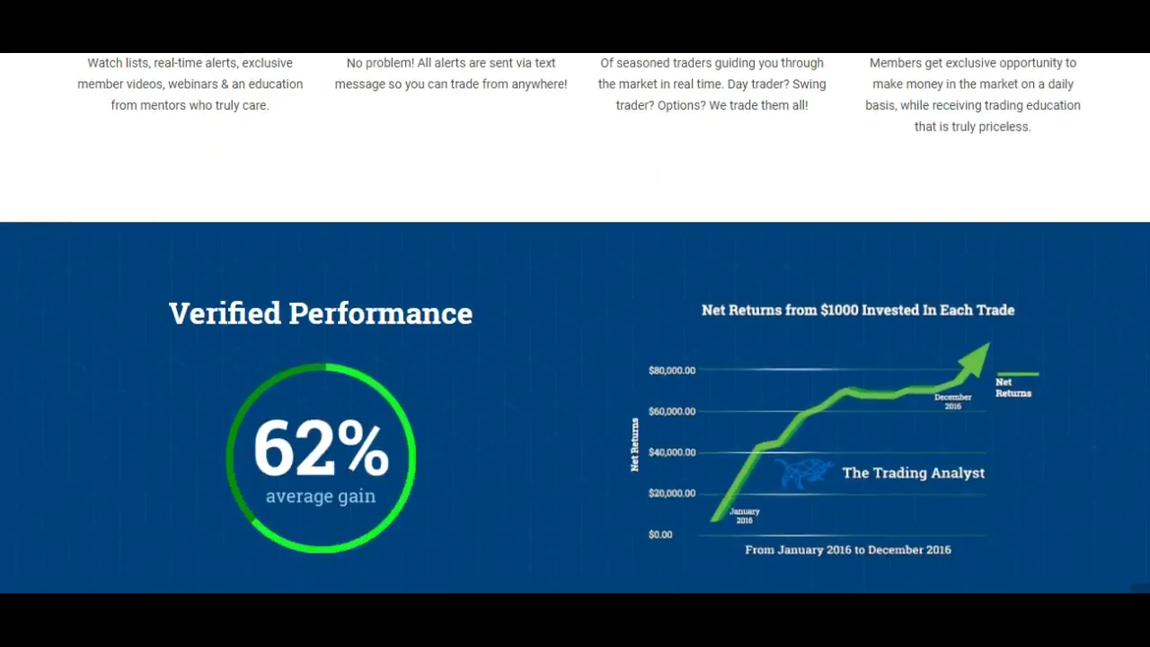
pyautogui.scroll(-2, 575, 323)
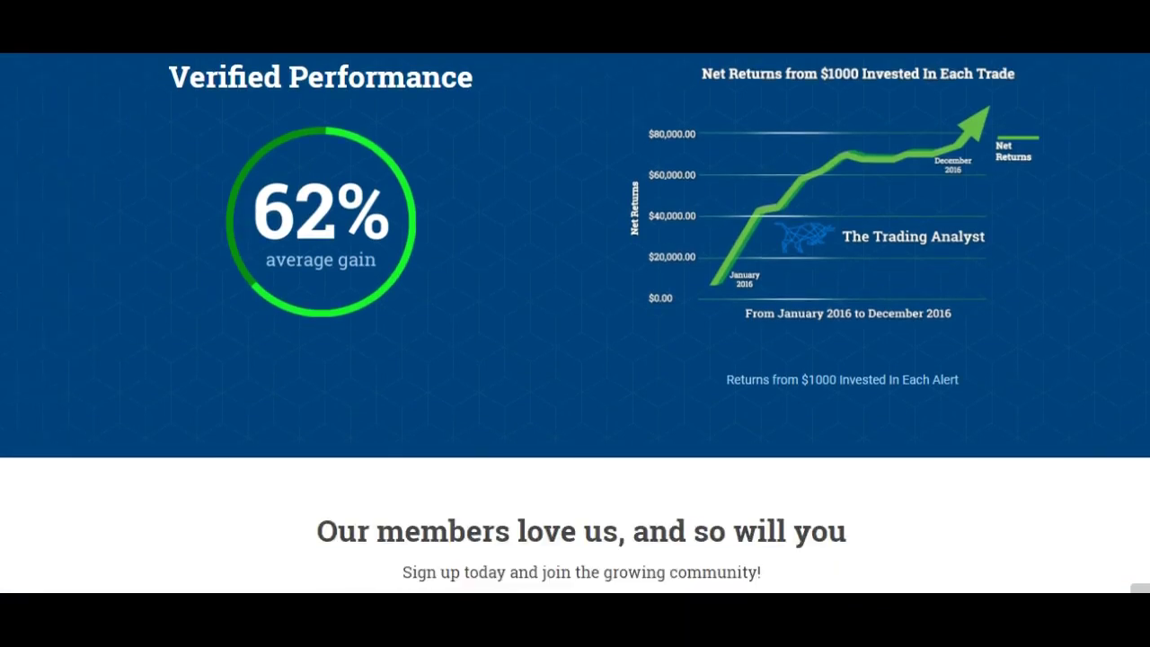
pyautogui.scroll(-4, 575, 324)
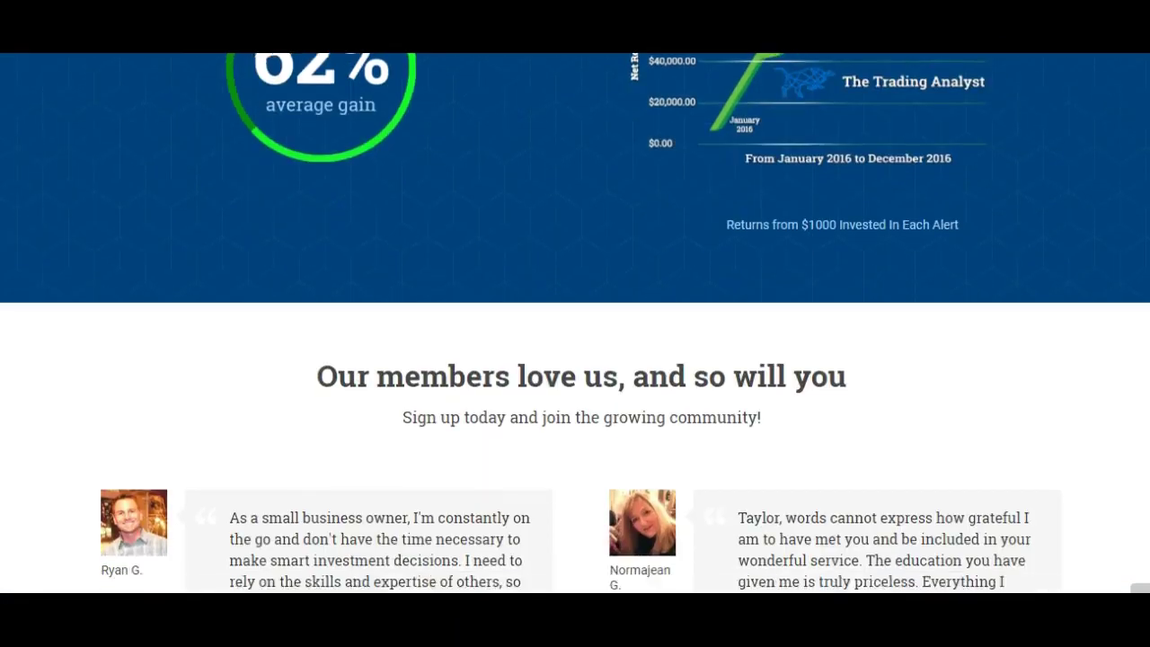
pyautogui.scroll(-4, 575, 324)
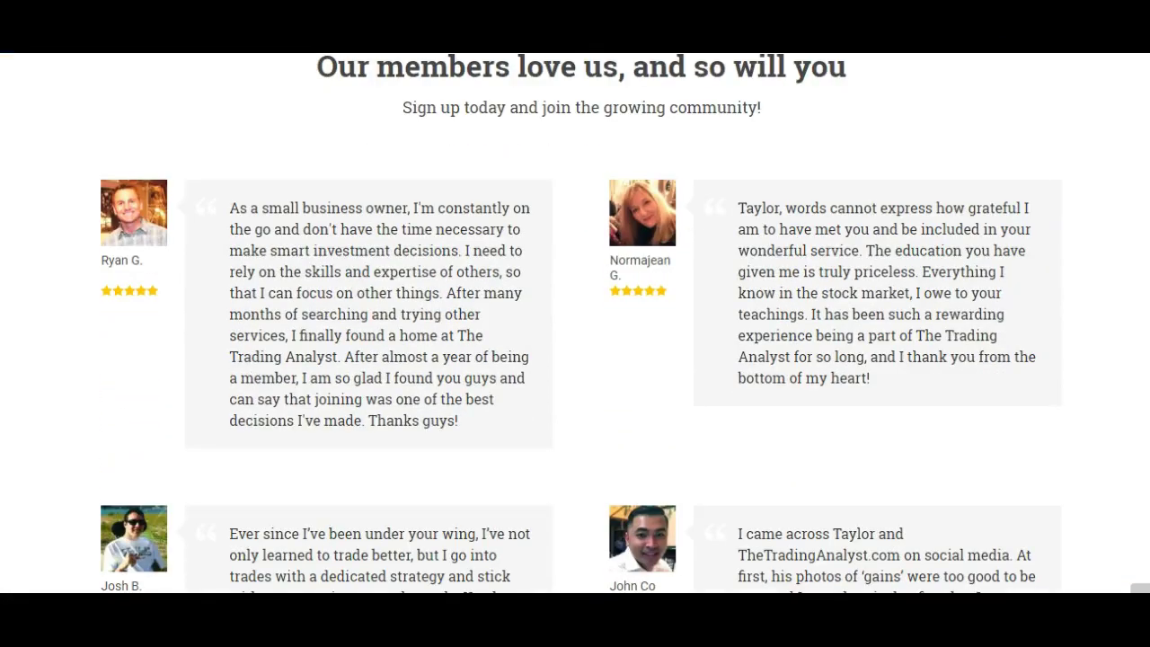
pyautogui.scroll(-5, 575, 323)
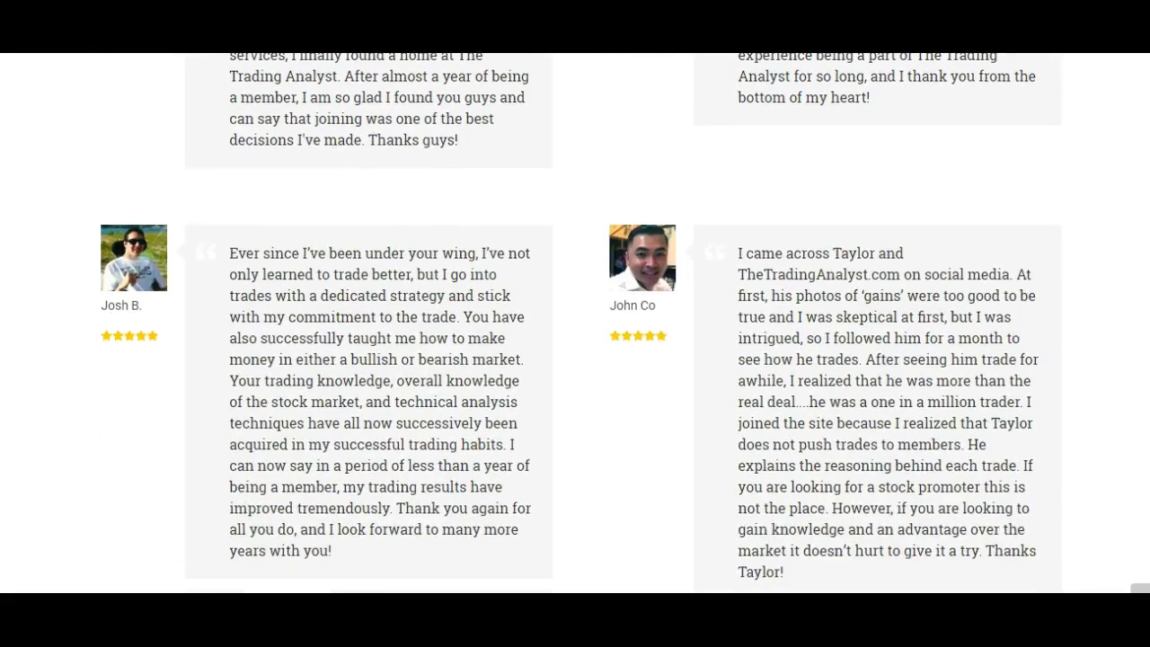
pyautogui.scroll(-1, 575, 323)
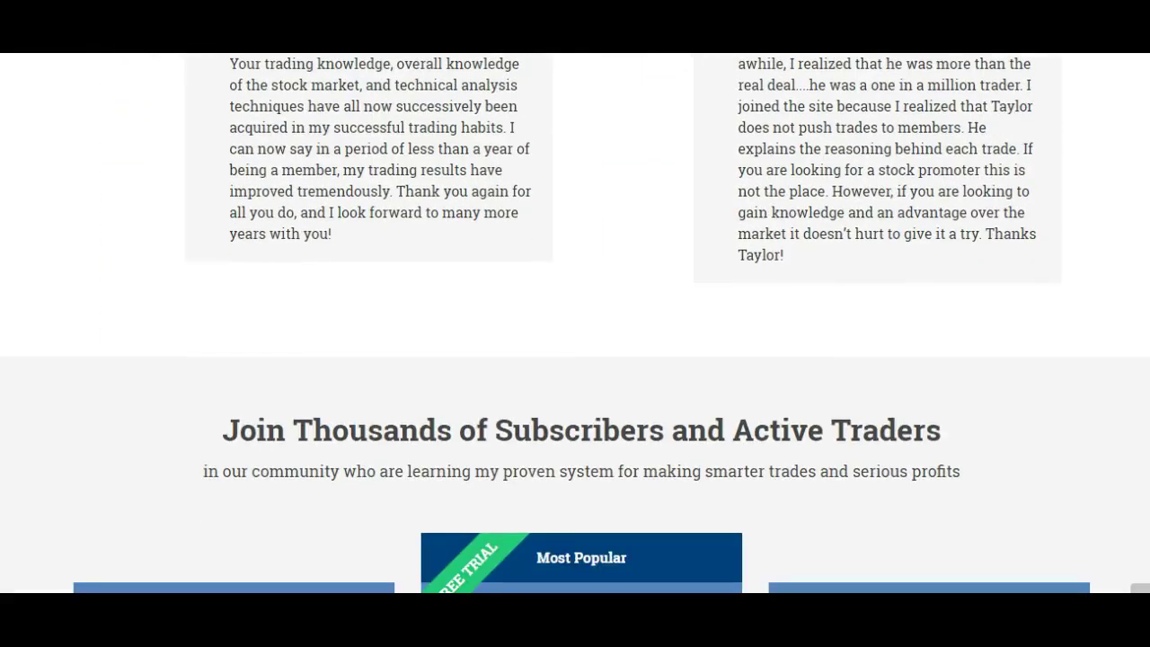
pyautogui.scroll(-1, 575, 324)
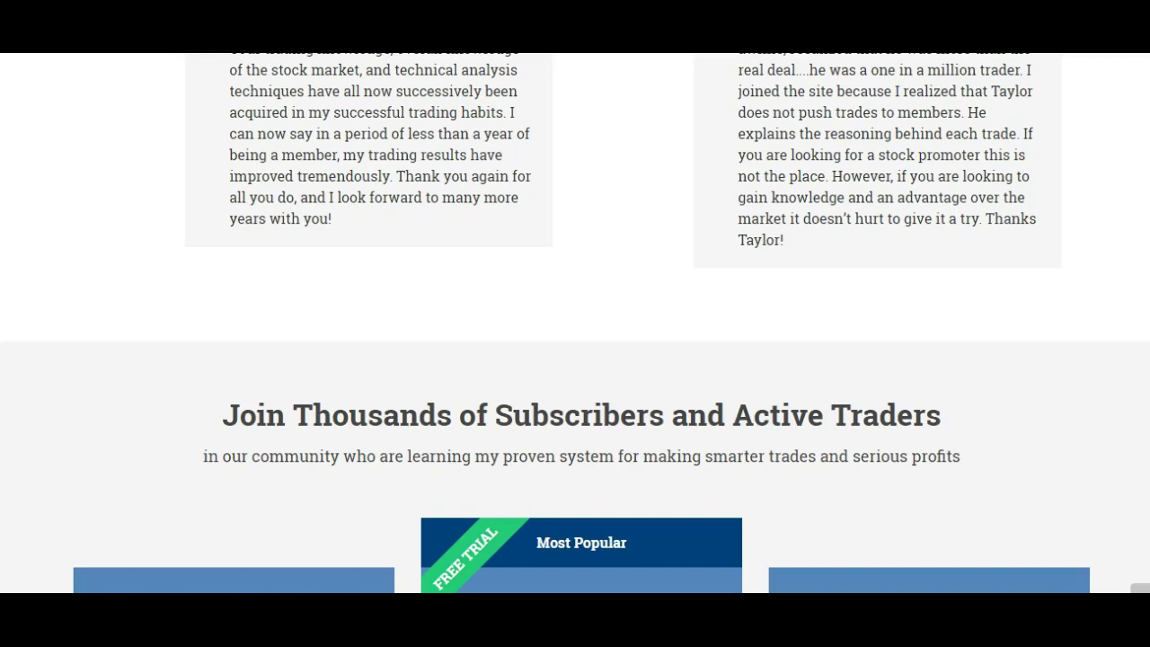
pyautogui.scroll(-5, 575, 324)
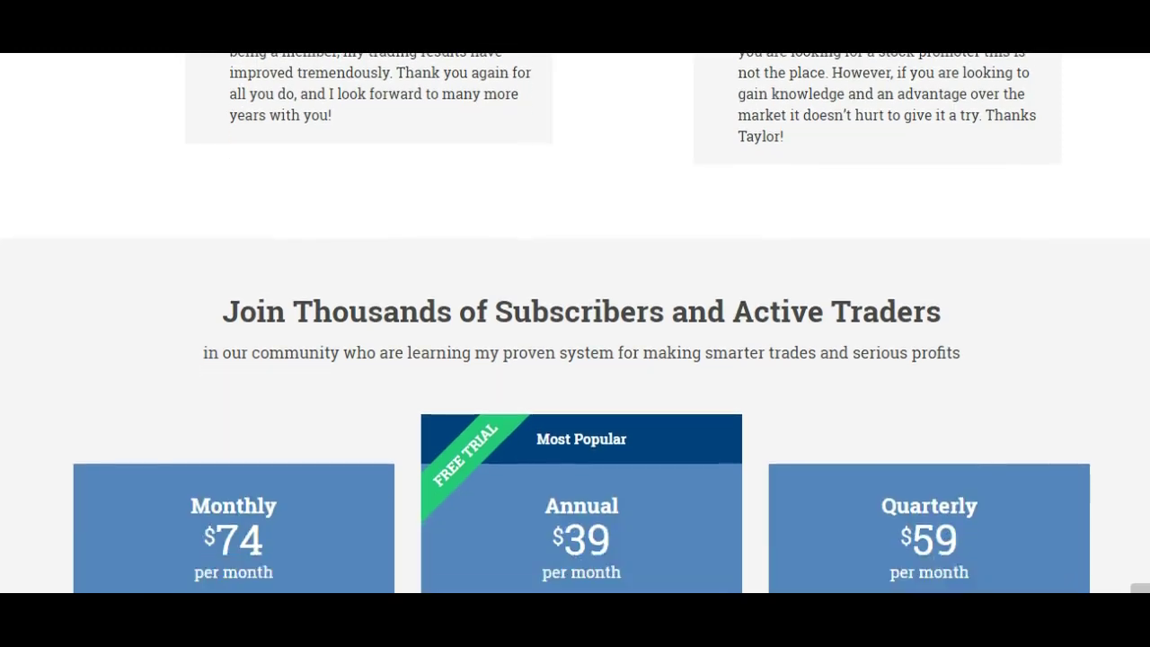
pyautogui.scroll(-2, 575, 323)
pyautogui.scroll(1, 575, 324)
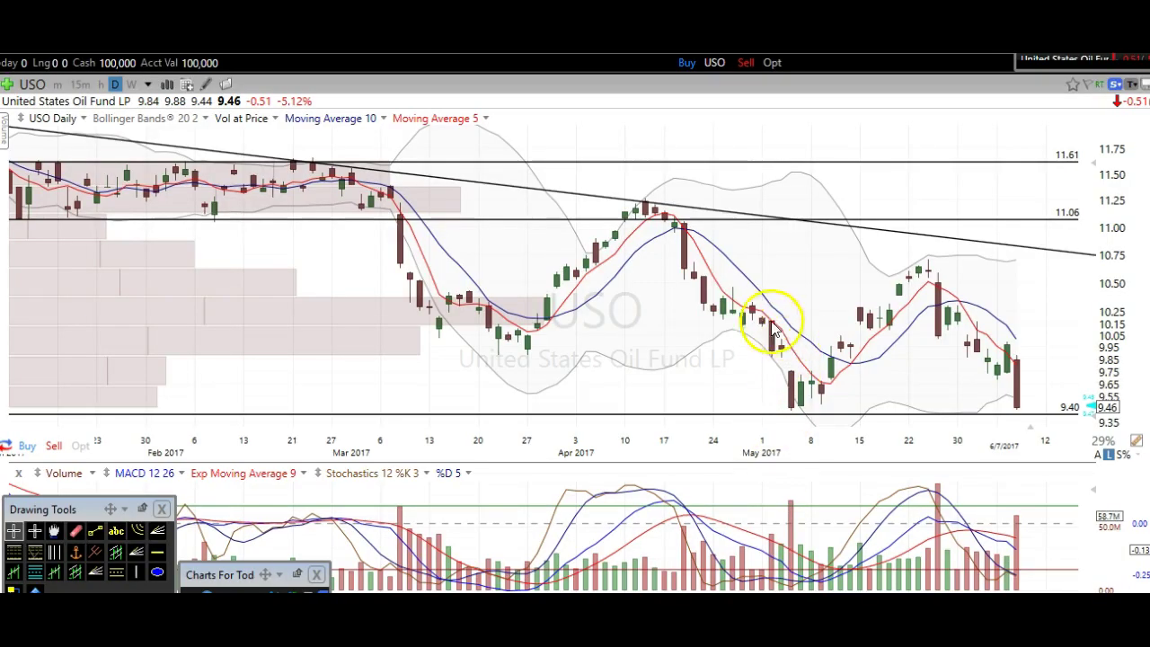
pyautogui.scroll(-2, 764, 323)
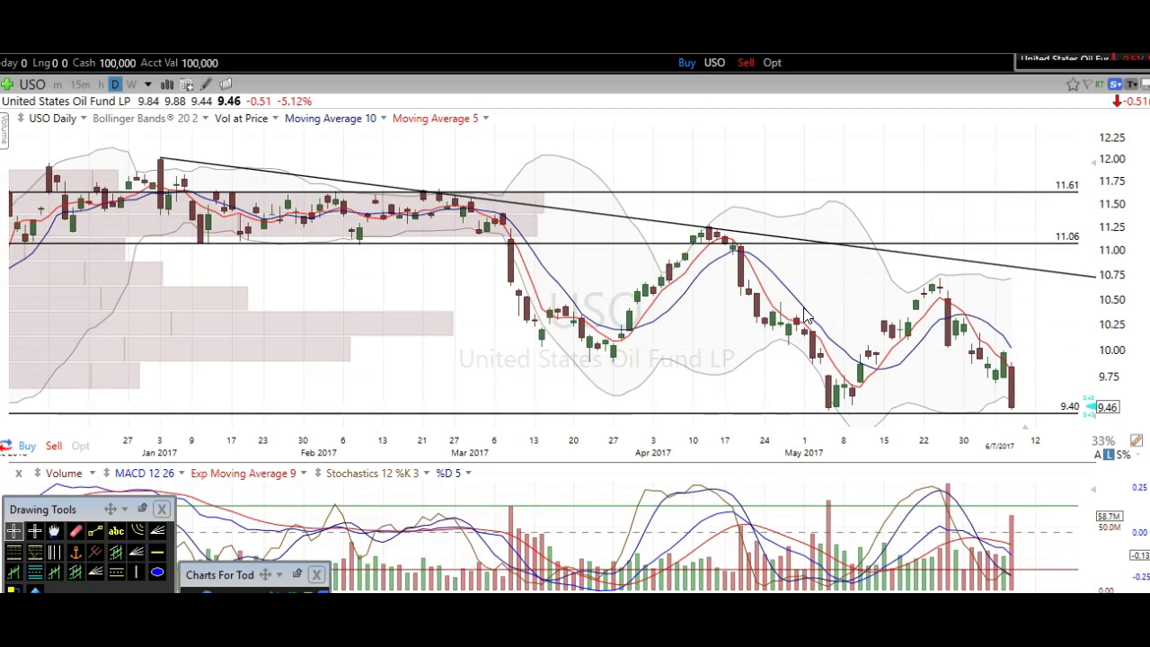
# Zoom the USO daily chart out to about a year so the 8.98 and 8.11 support lines appear
pyautogui.scroll(-2, 805, 317)
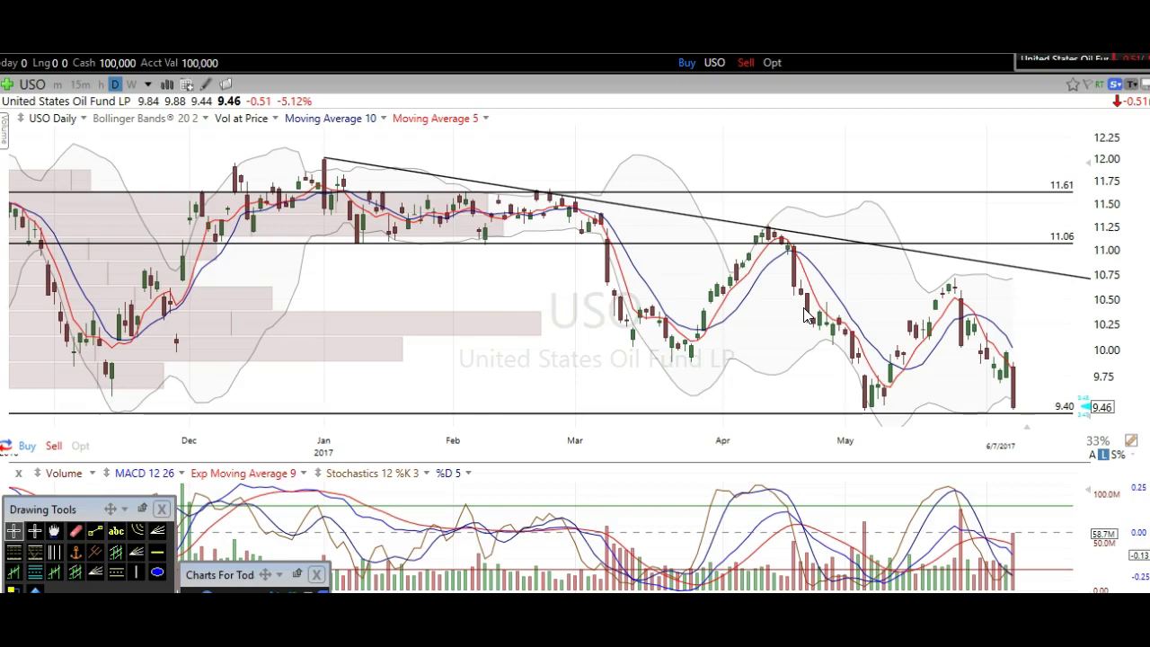
pyautogui.scroll(-4, 805, 317)
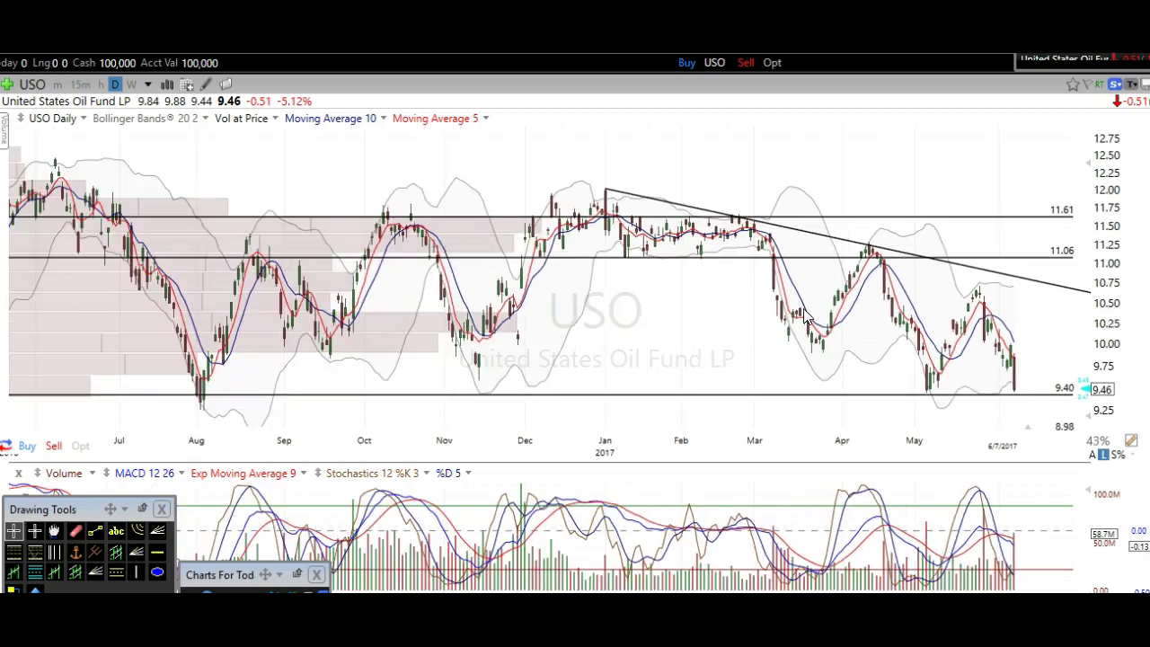
pyautogui.scroll(-2, 806, 319)
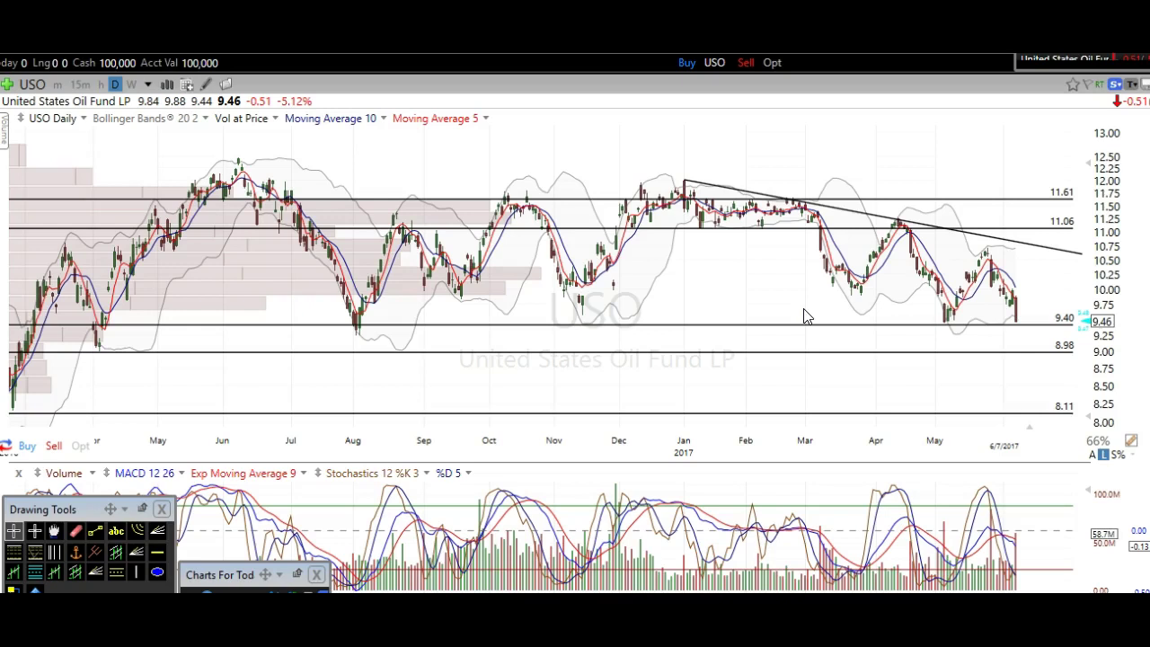
pyautogui.click(654, 286)
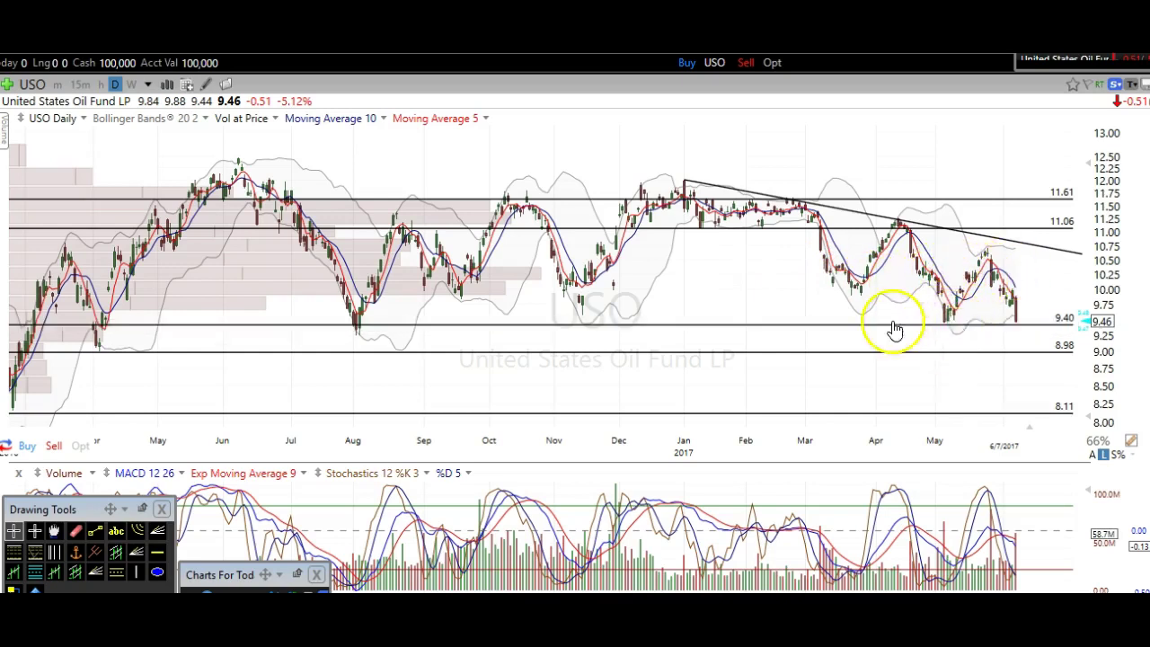
pyautogui.click(584, 313)
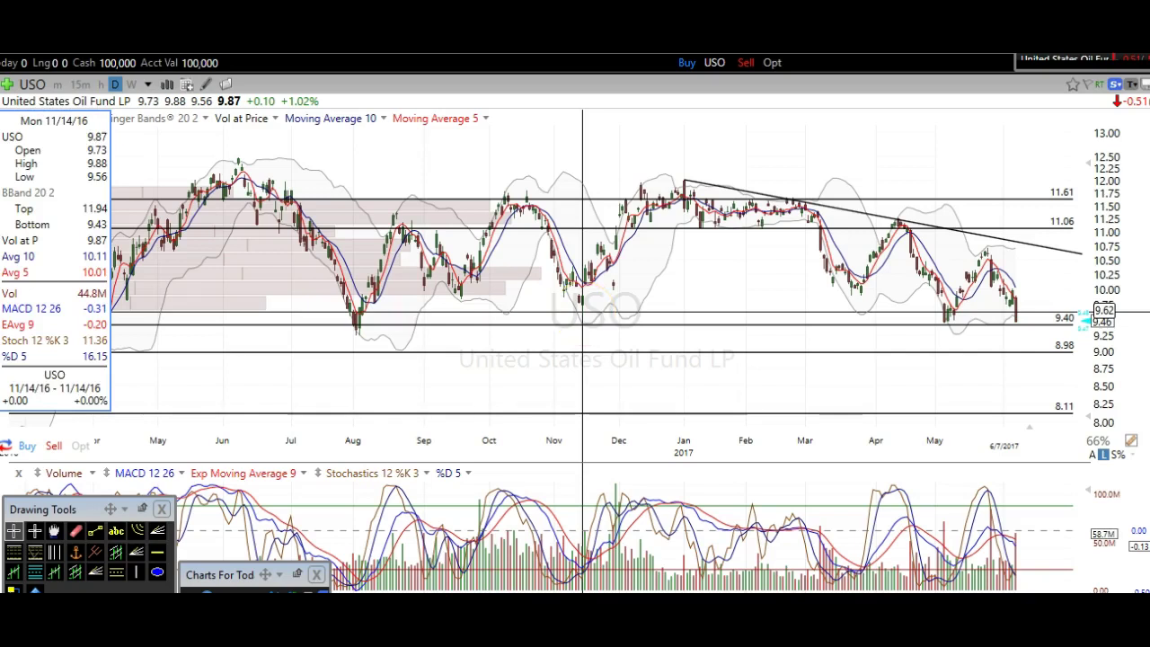
pyautogui.click(584, 312)
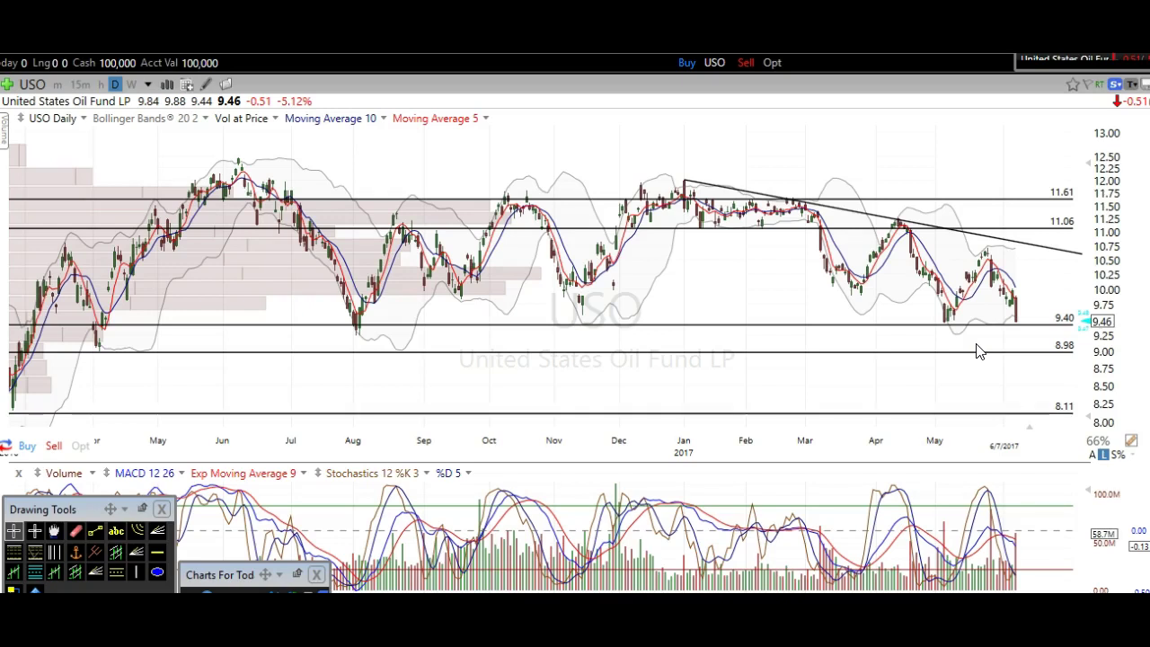
# Zoom out to March 2016, then select and deselect the 8.11 support line
pyautogui.scroll(-2, 980, 351)
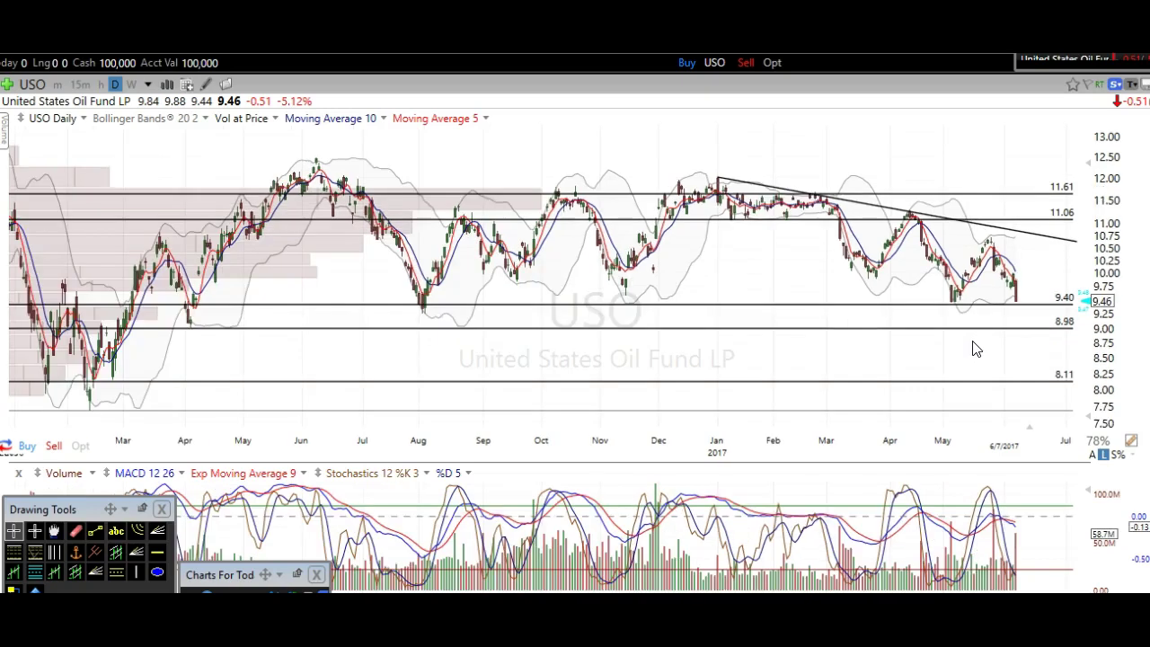
pyautogui.click(1022, 382)
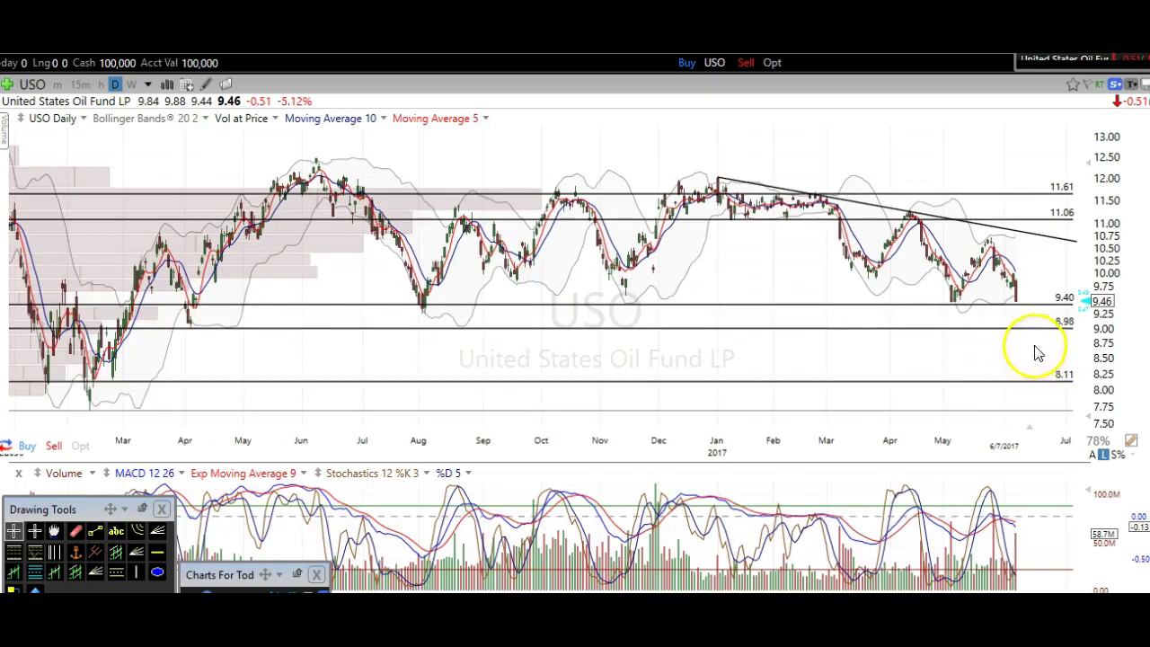
pyautogui.click(45, 381)
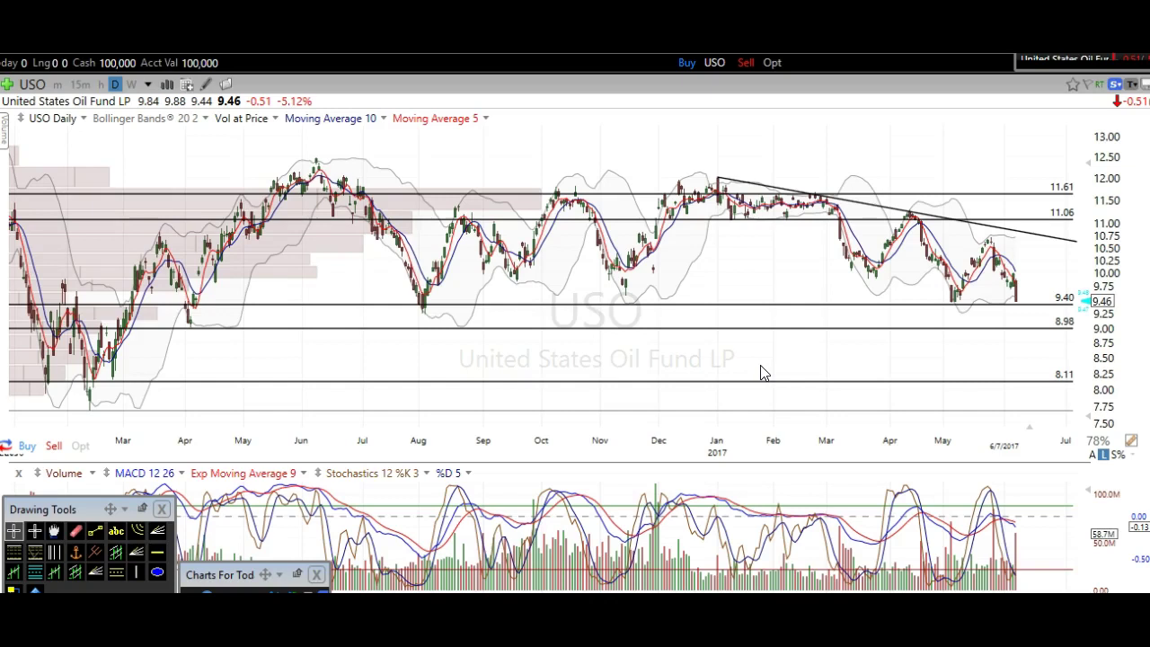
# Zoom the USO chart in to start around October 2016, enlarging the drop toward 9.40 support
pyautogui.scroll(2, 761, 364)
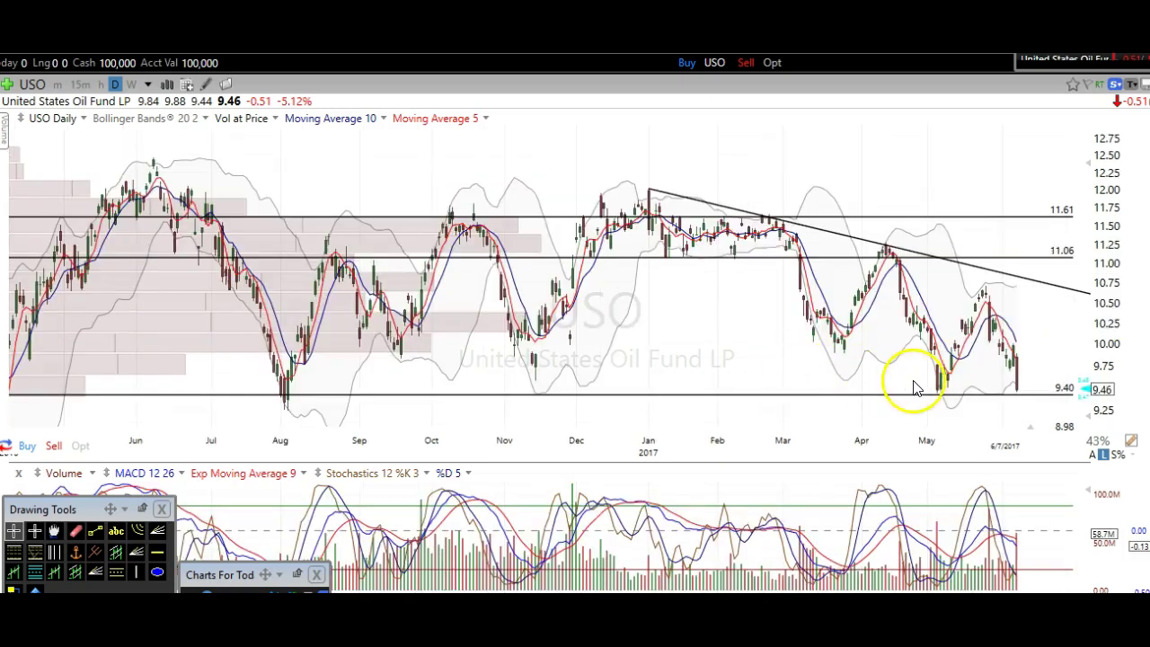
pyautogui.scroll(1, 998, 361)
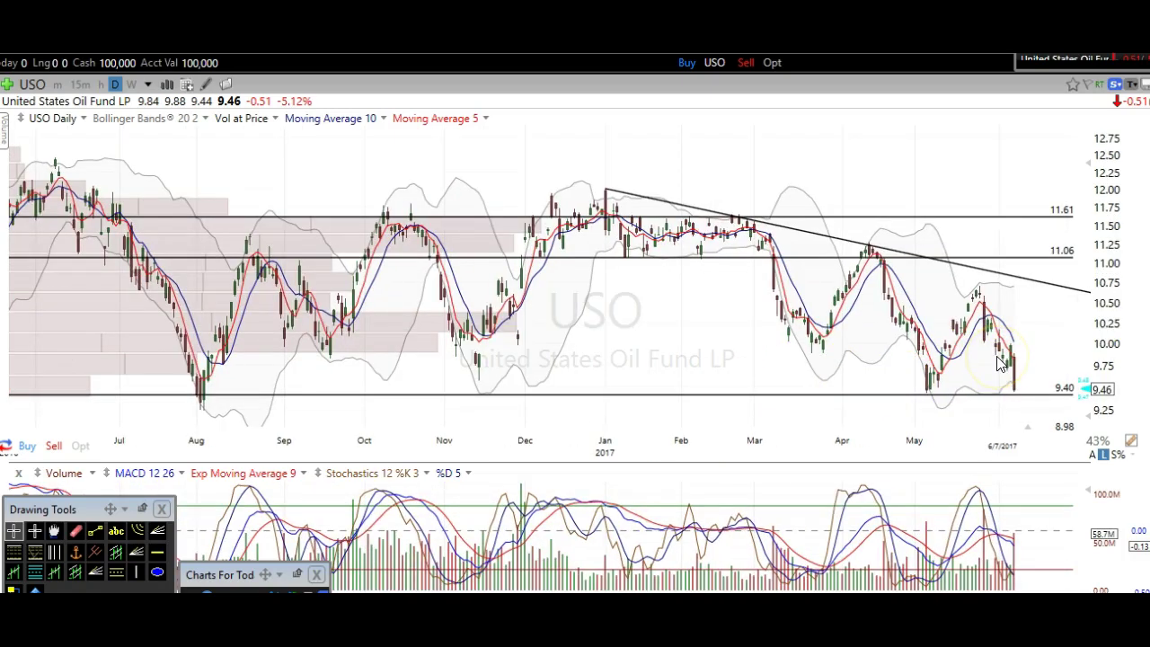
pyautogui.scroll(2, 1000, 361)
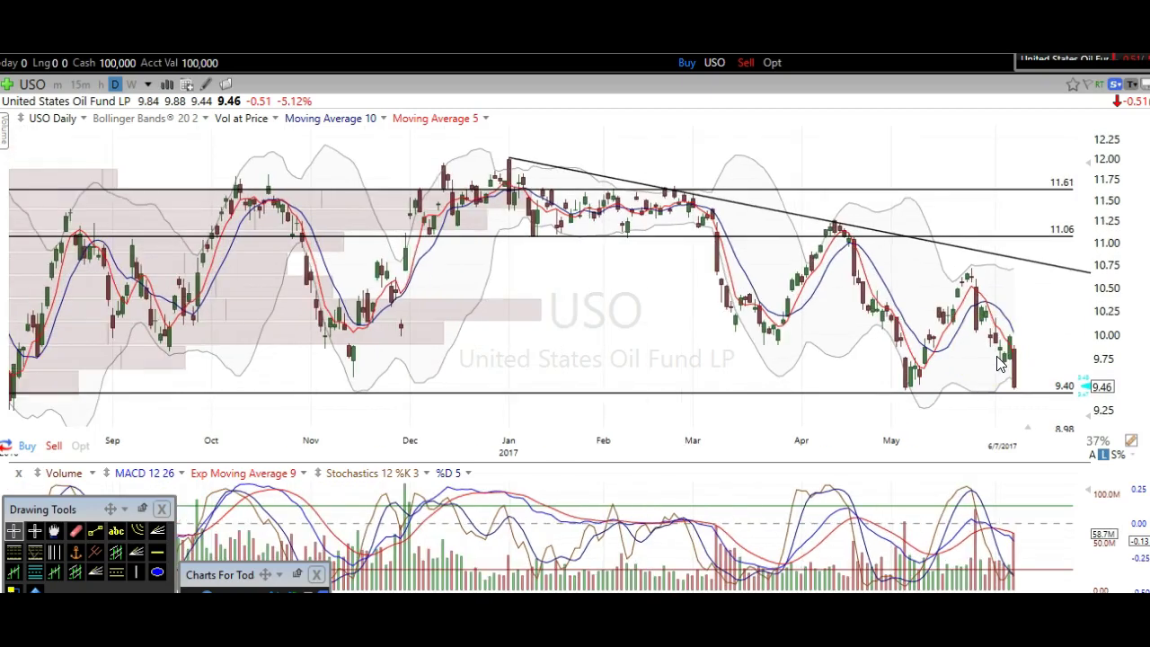
pyautogui.scroll(1, 1000, 362)
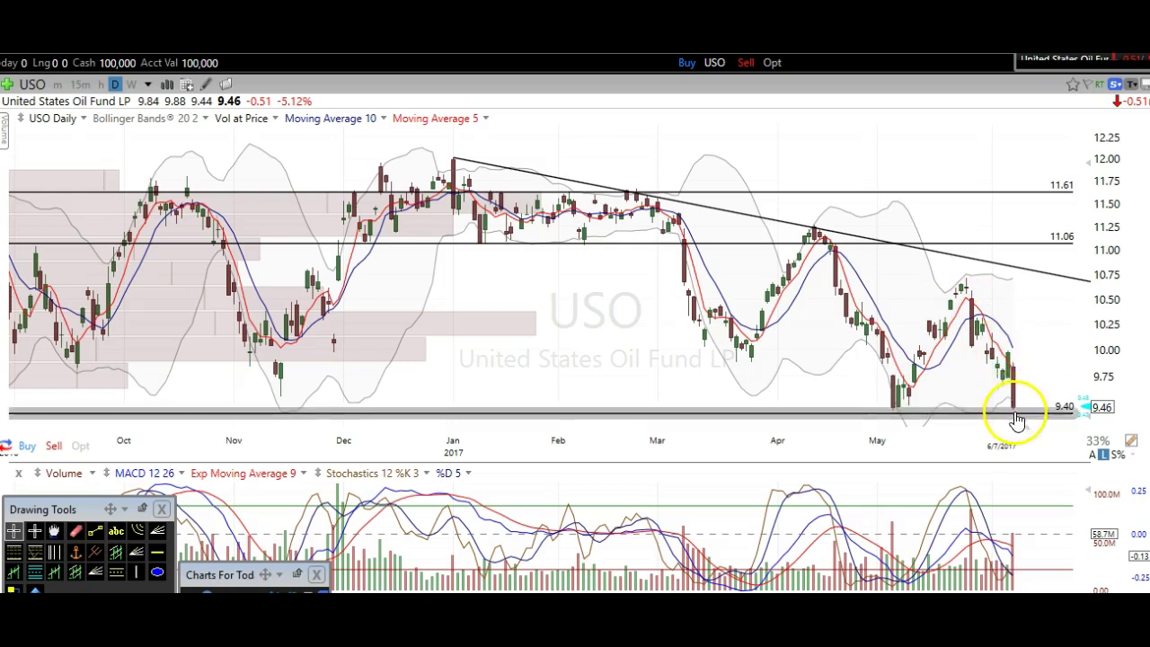
# Zoom the USO chart out to September, check the trendline's info, then switch to the pricing page
pyautogui.scroll(-2, 996, 378)
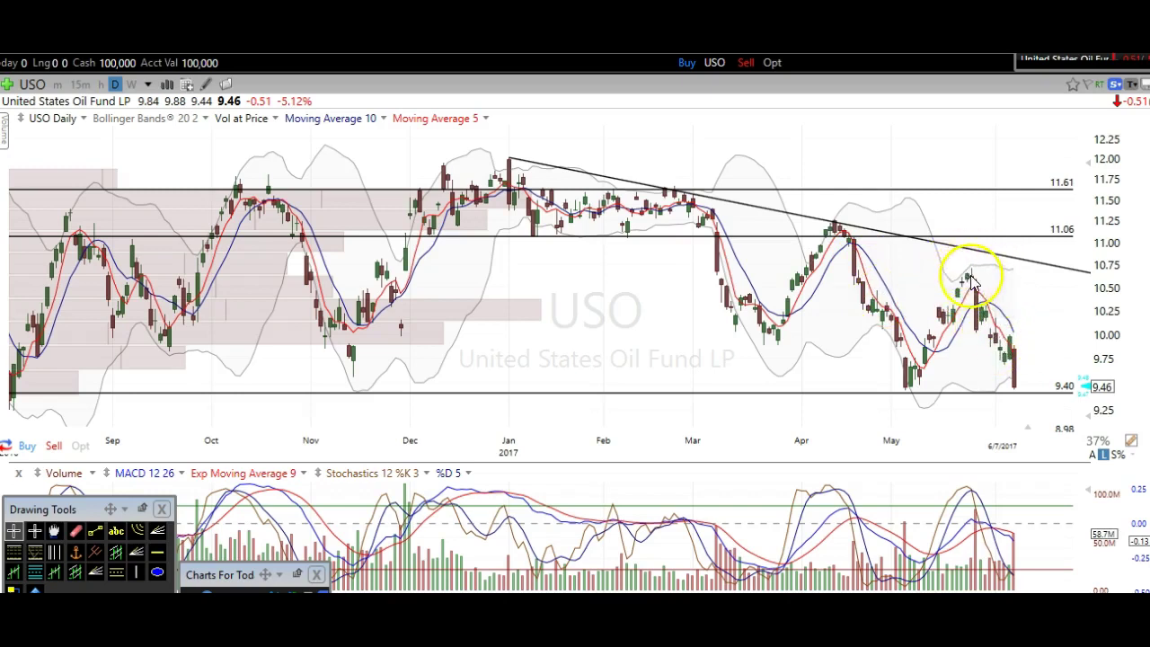
pyautogui.moveTo(962, 259)
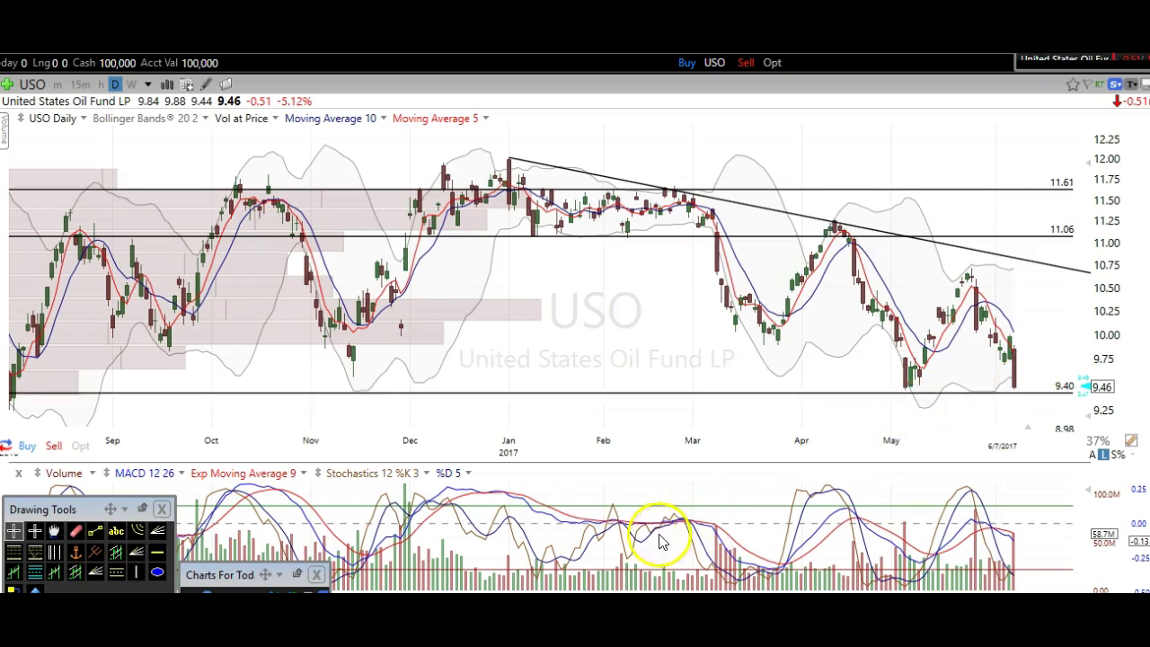
pyautogui.moveTo(611, 611)
pyautogui.click(517, 557)
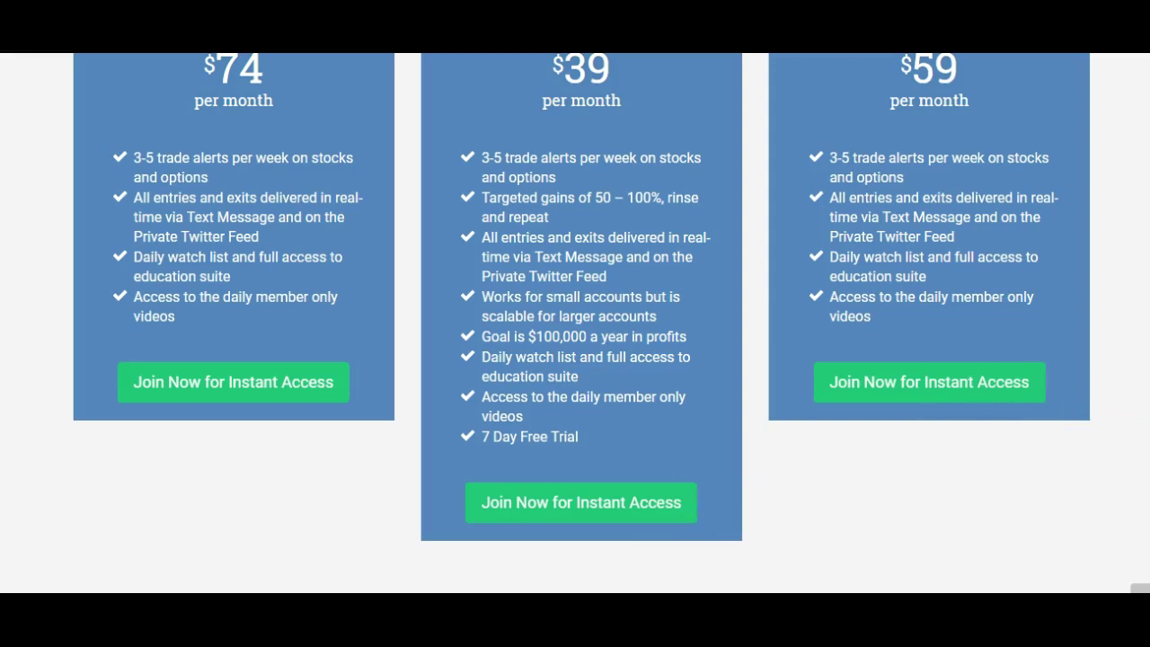
# Bring the Monthly, Annual and Quarterly plan names and the Most Popular banner into view
pyautogui.scroll(2, 582, 322)
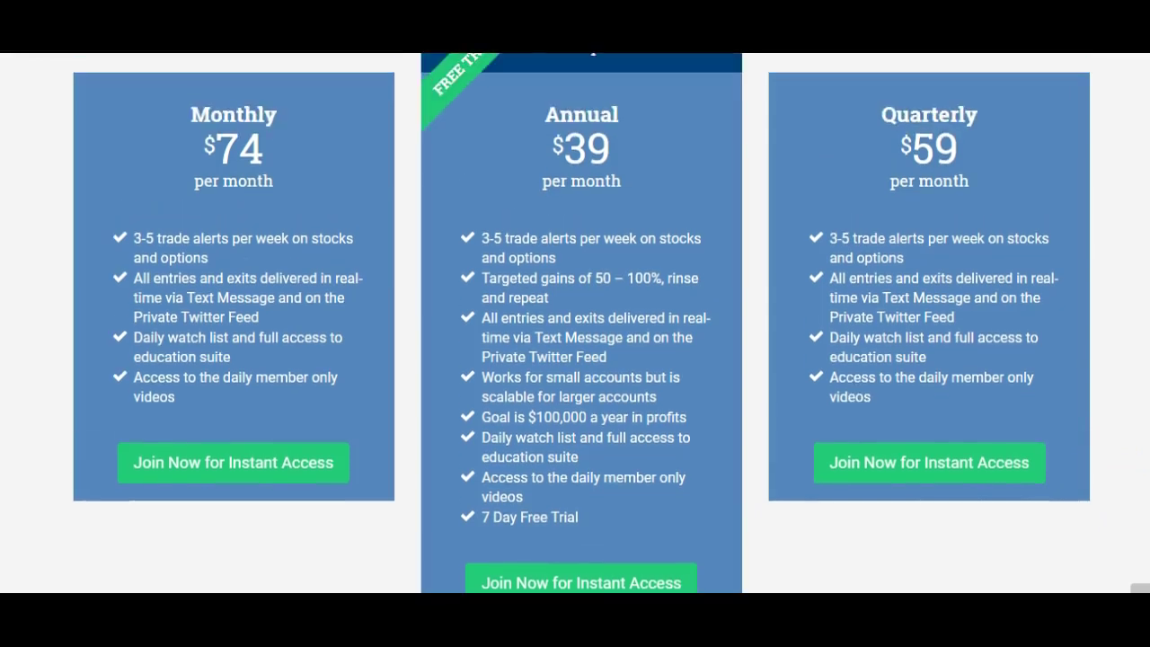
pyautogui.scroll(1, 581, 322)
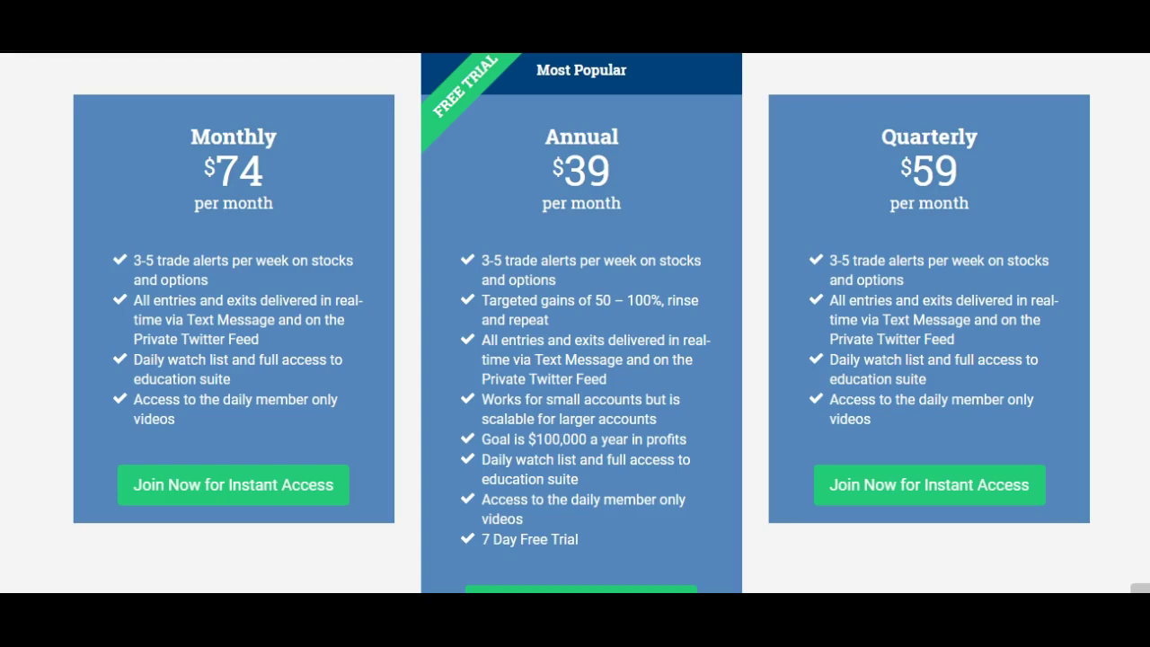